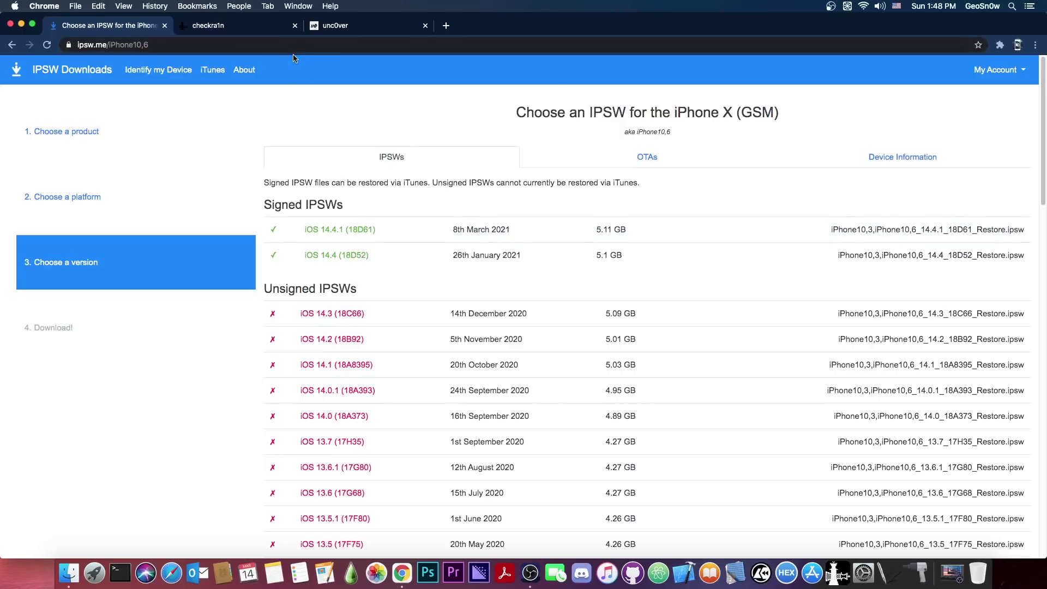
Switch between the checkra1n site and the iPhone X firmware list, ending on the checkra1n home page
click(246, 28)
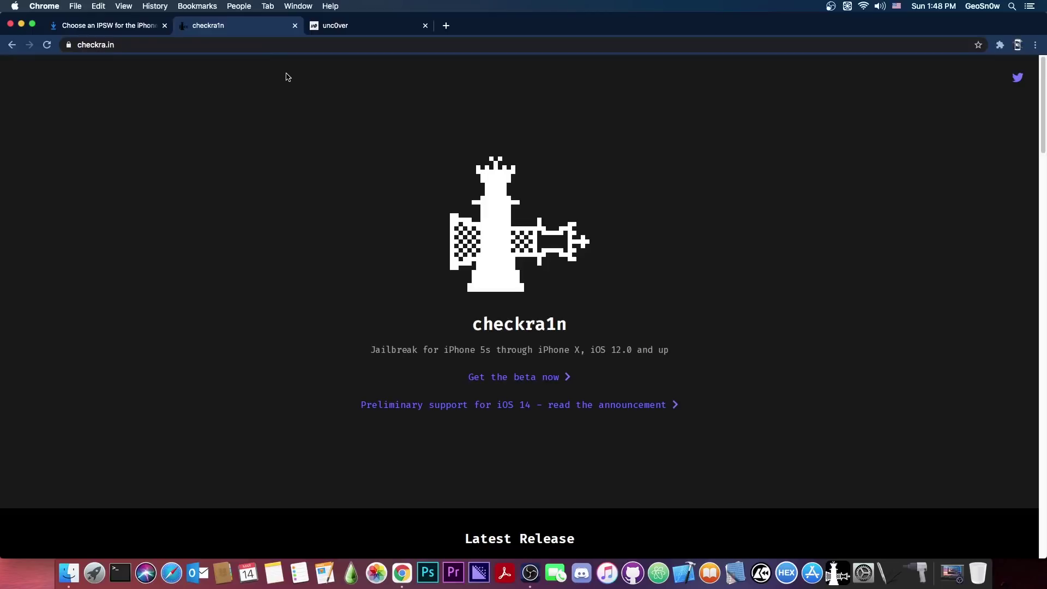
scroll(390, 160, down, 5)
scroll(390, 160, up, 5)
key(ctrl+shift+Tab)
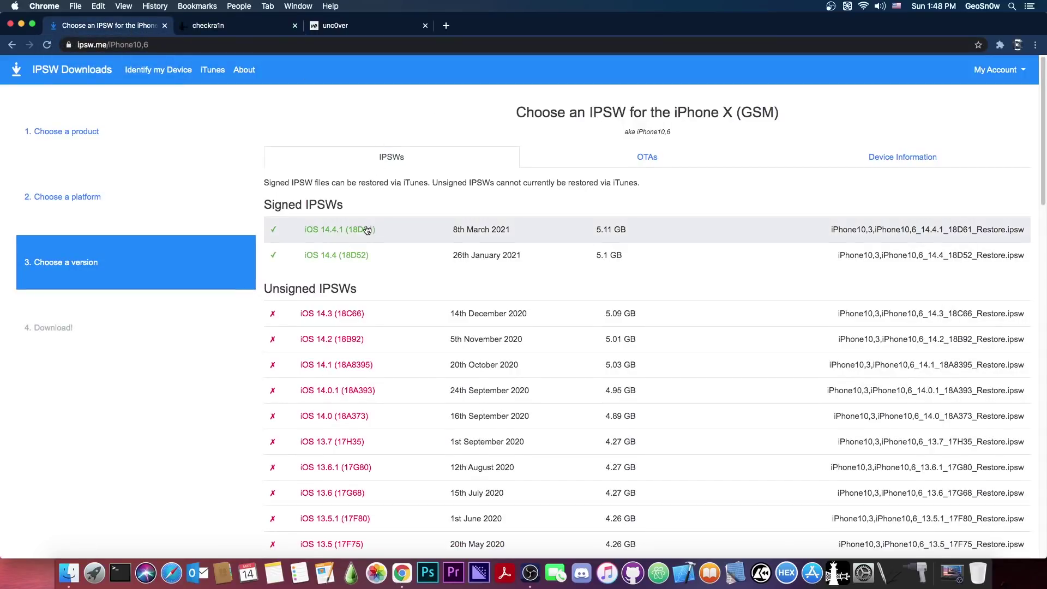
click(252, 26)
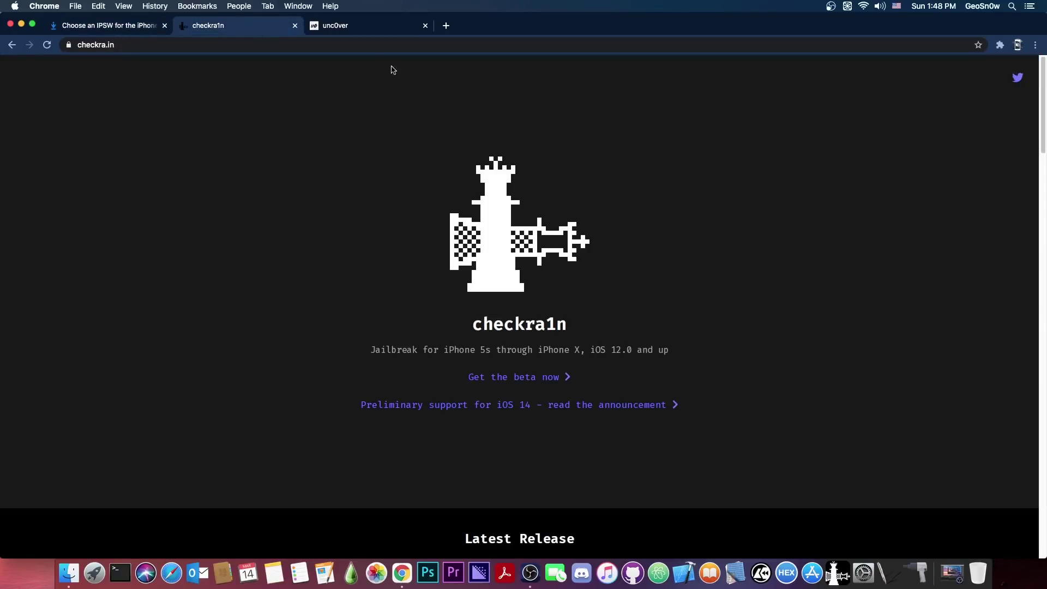
Check unc0ver's iOS 11.0 - 14.3 support, then scroll checkra1n's site to the 0.12.2 beta Latest Release
click(349, 26)
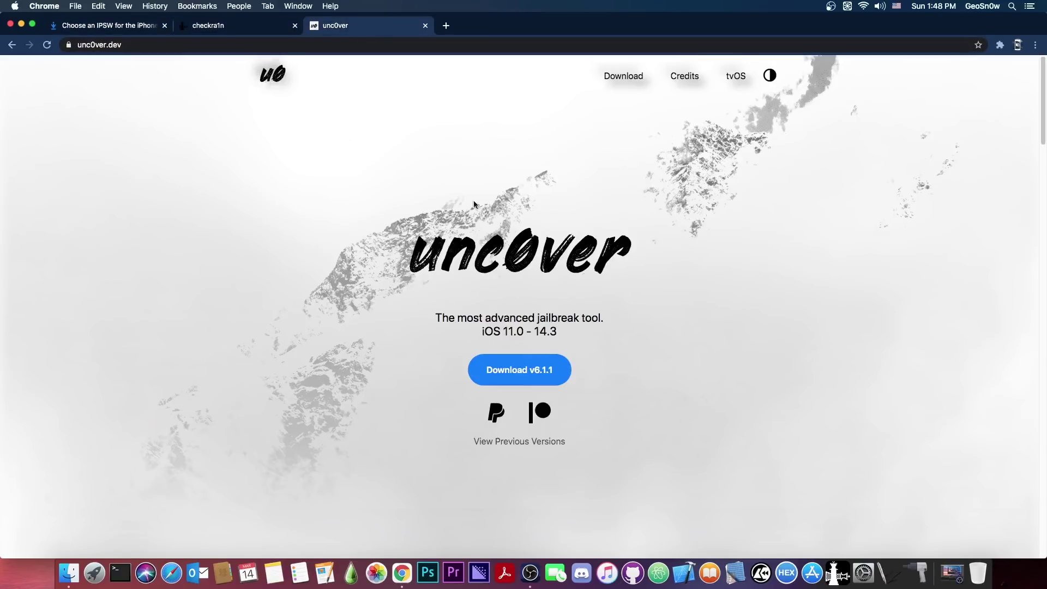
scroll(538, 269, down, 3)
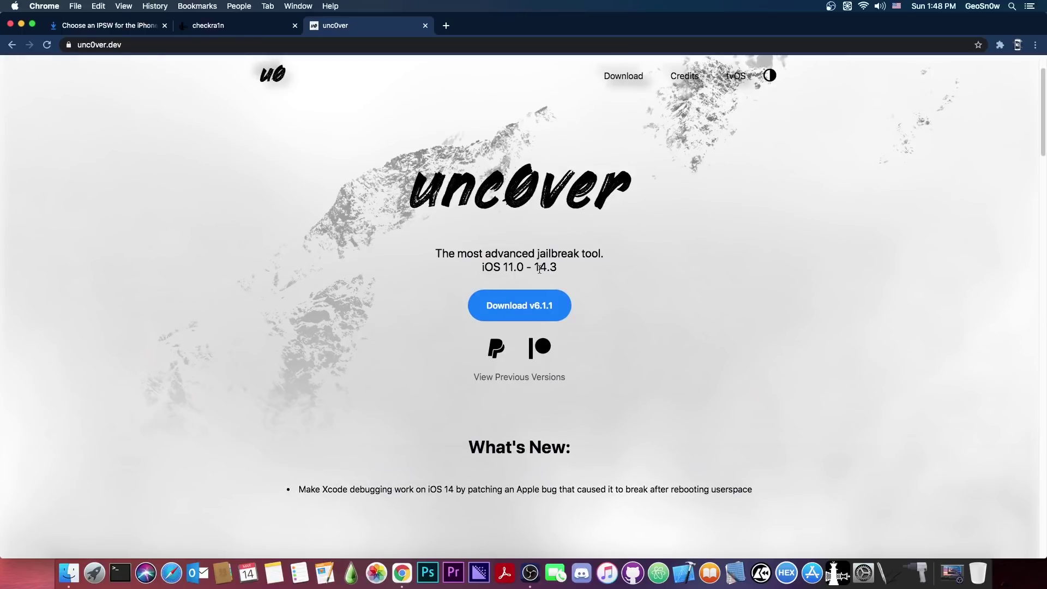
key(ctrl+shift+Tab)
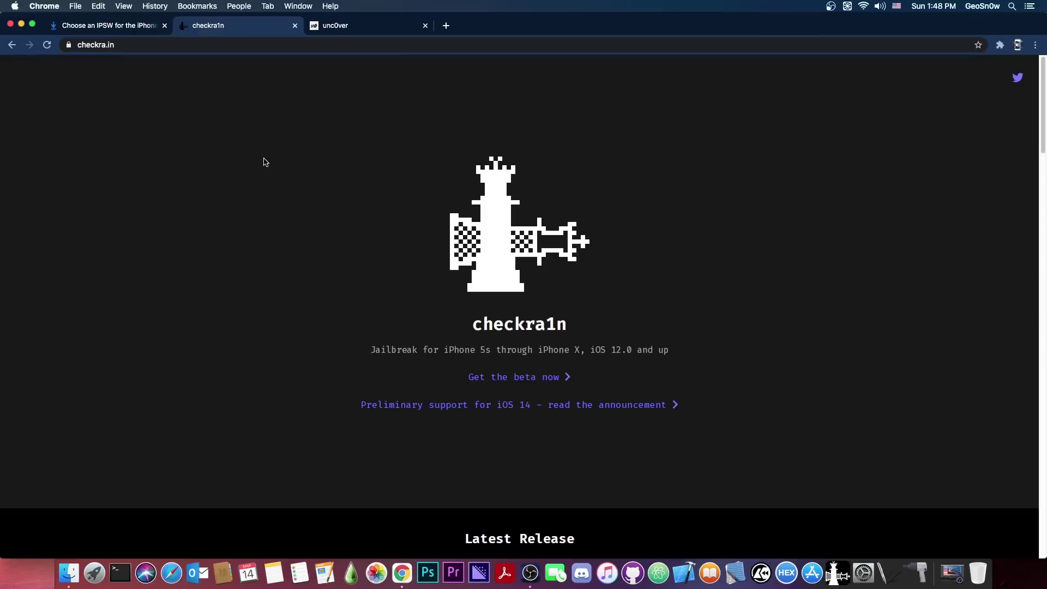
key(ctrl+shift+Tab)
key(ctrl+Tab)
scroll(360, 98, down, 5)
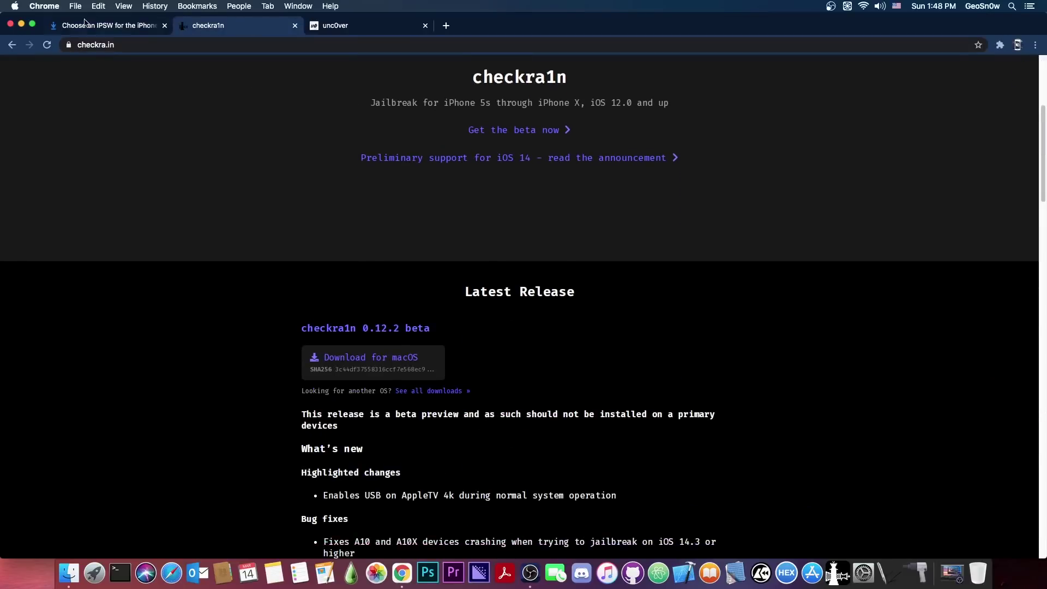
Show the IPSW Choose an iPhone list and browse models from iPhone 12 down to iPhone 5
click(86, 24)
click(94, 200)
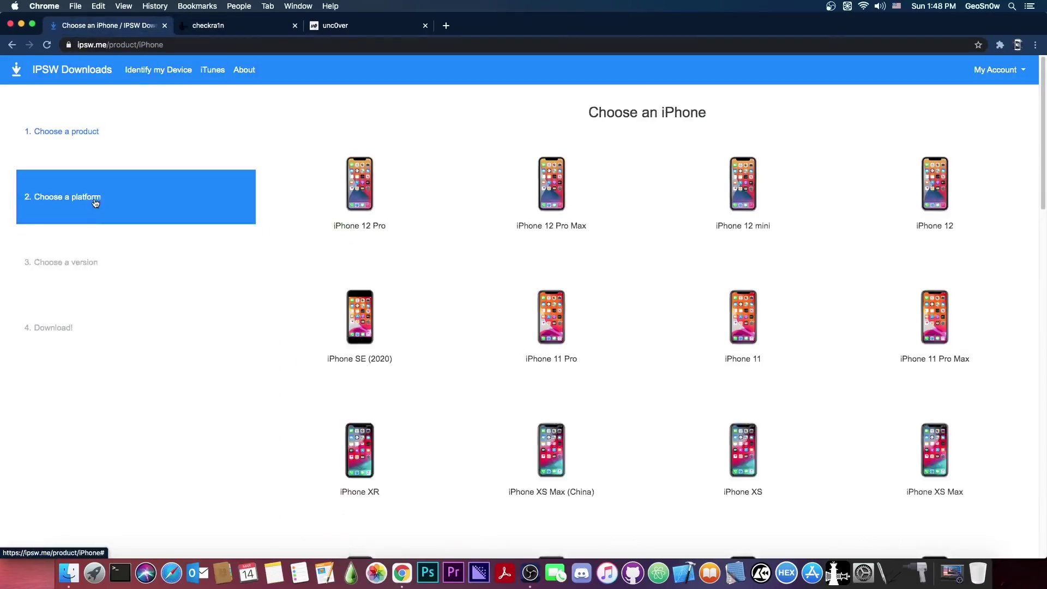
scroll(600, 295, down, 3)
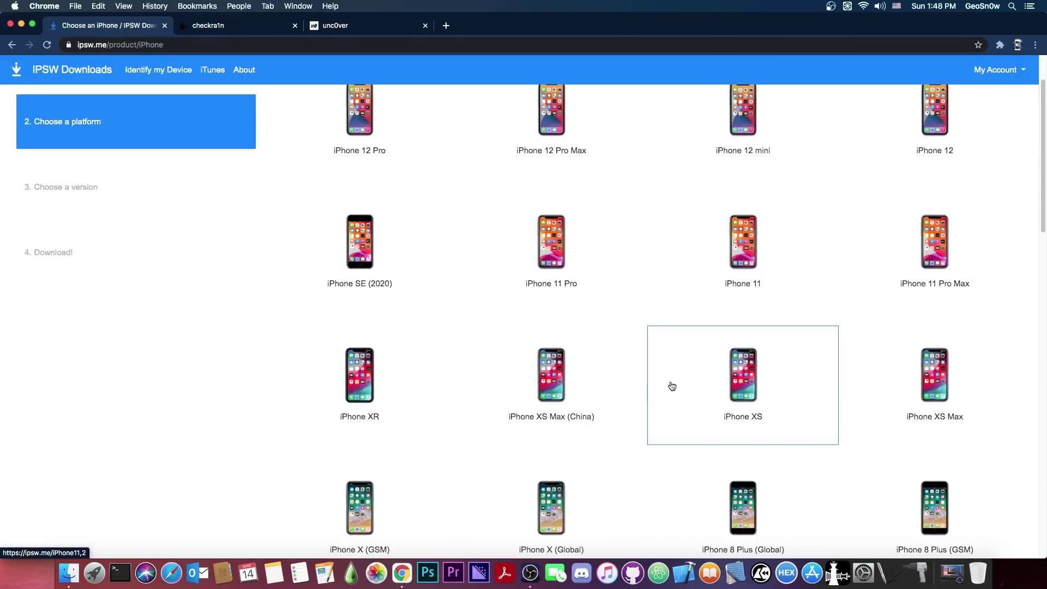
scroll(981, 351, up, 3)
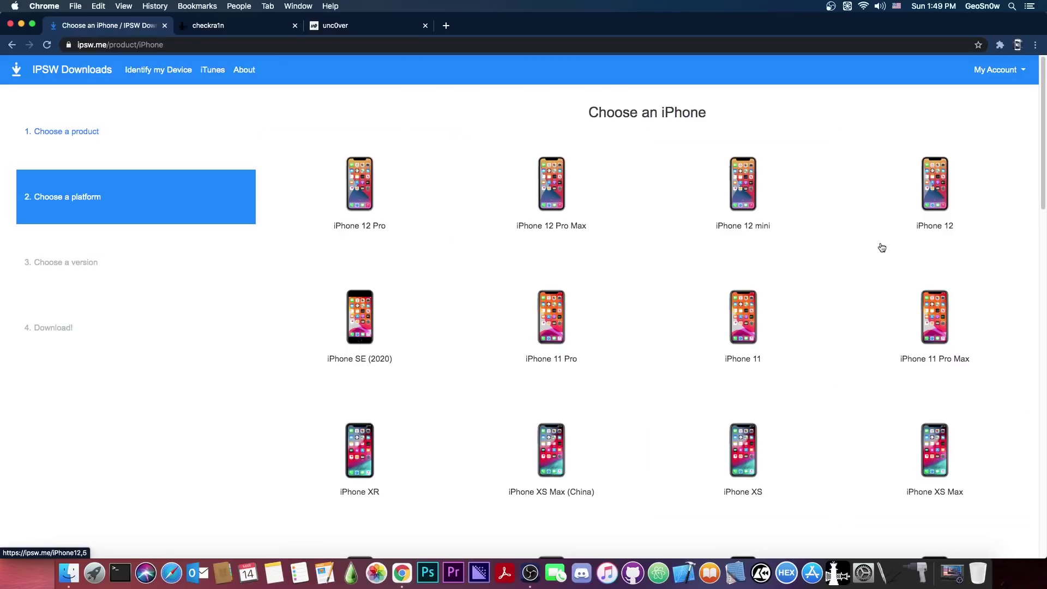
scroll(911, 253, down, 5)
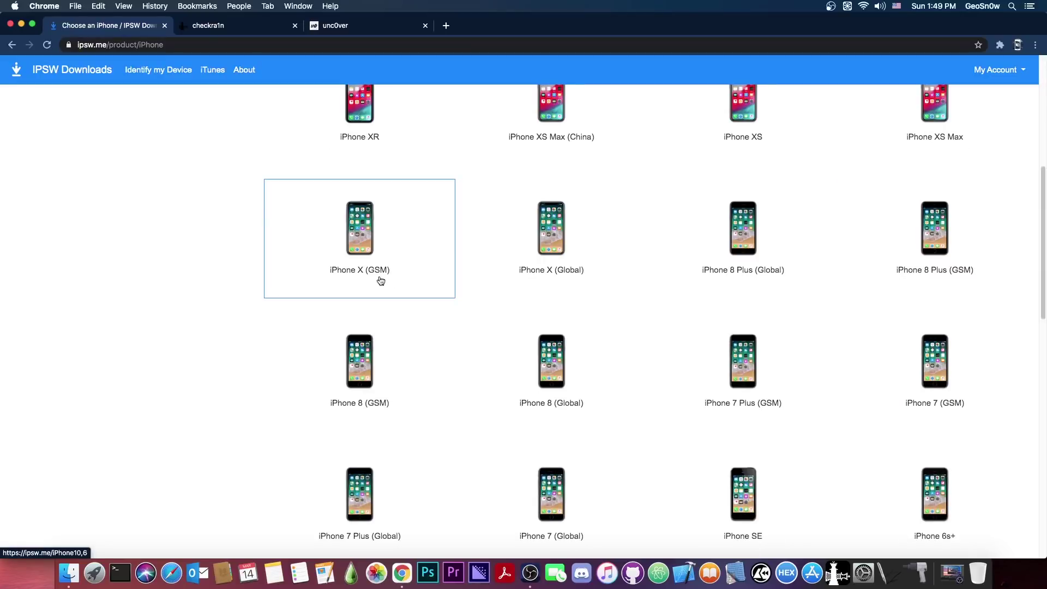
scroll(424, 281, down, 2)
scroll(424, 280, down, 3)
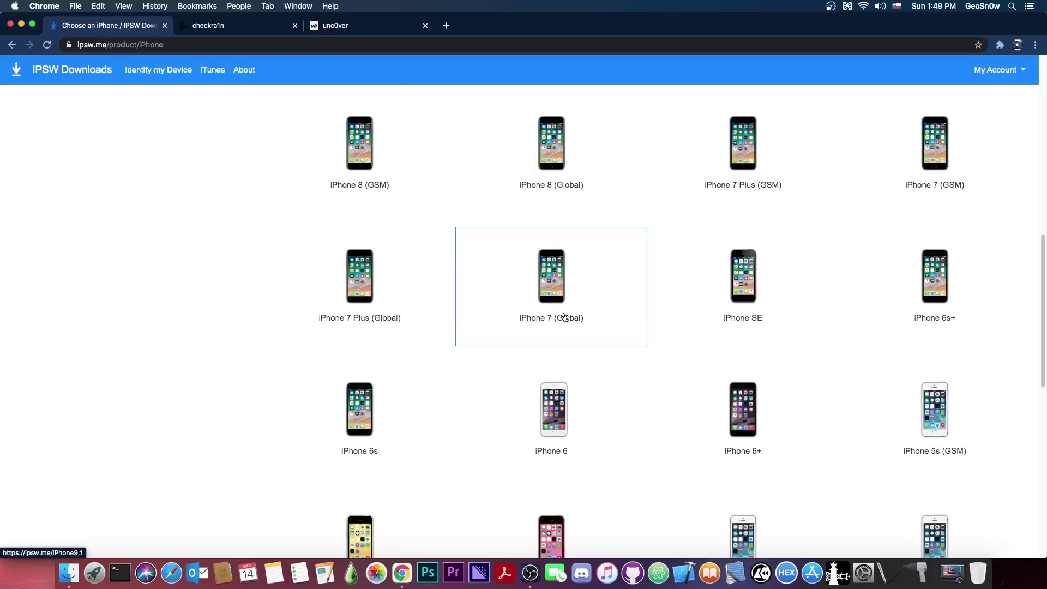
scroll(692, 417, down, 2)
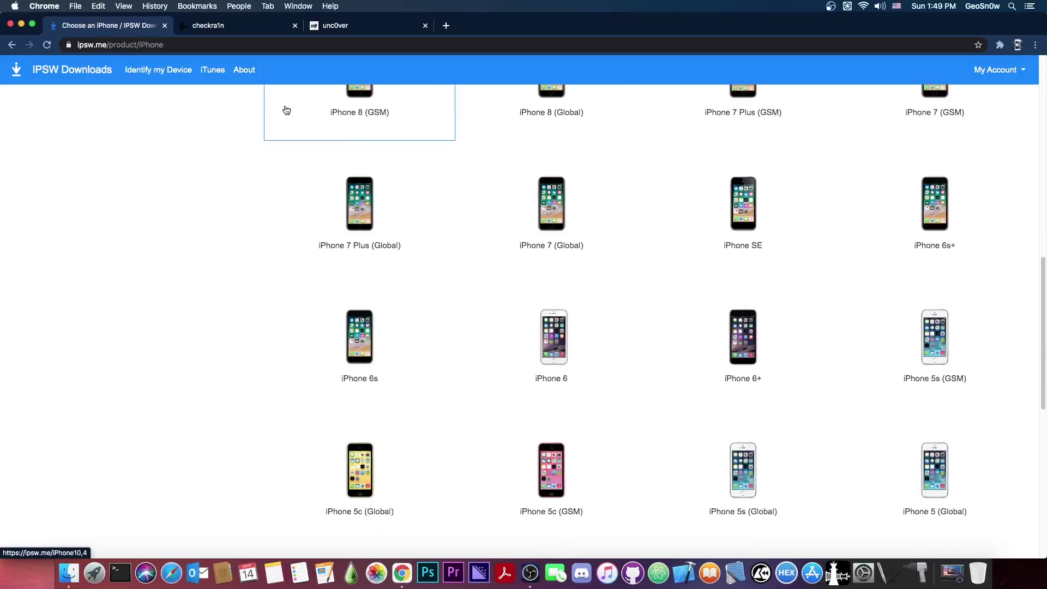
Open the checkra1n 0.12.2 beta release page via 'See all downloads »' and review it
click(236, 30)
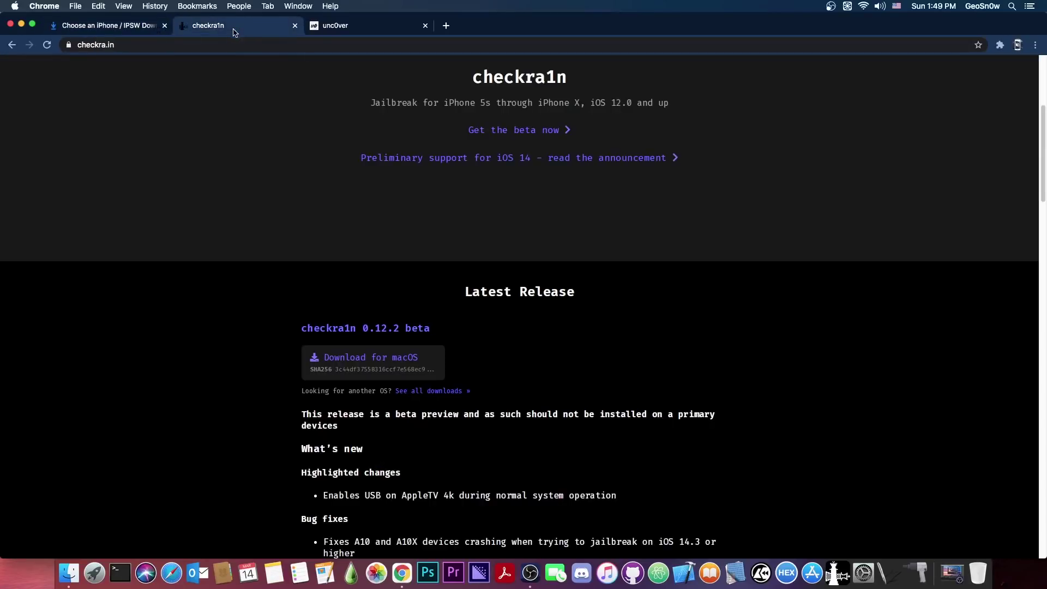
scroll(147, 148, up, 5)
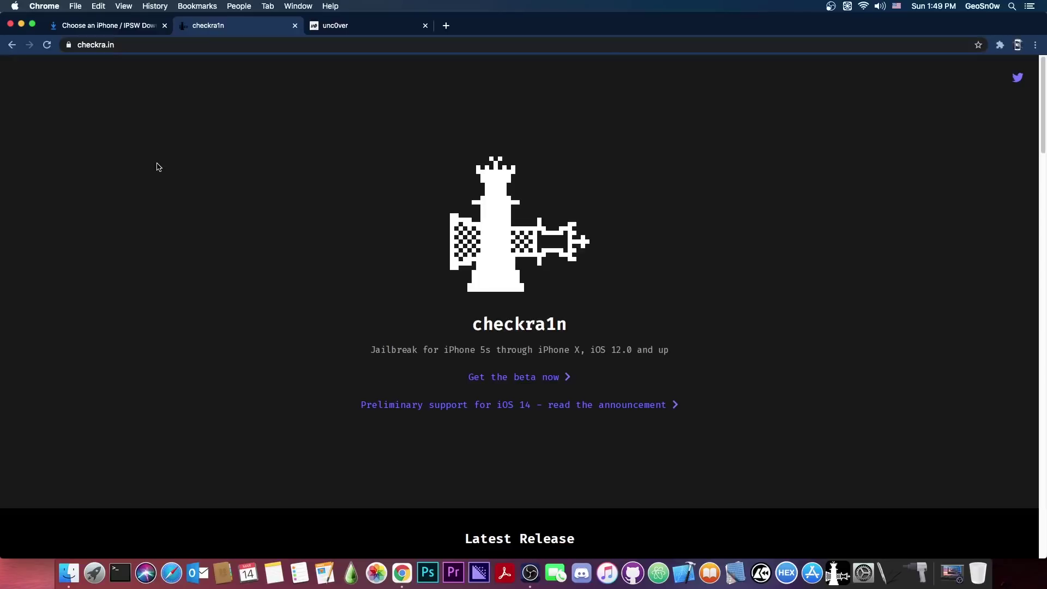
scroll(344, 227, down, 6)
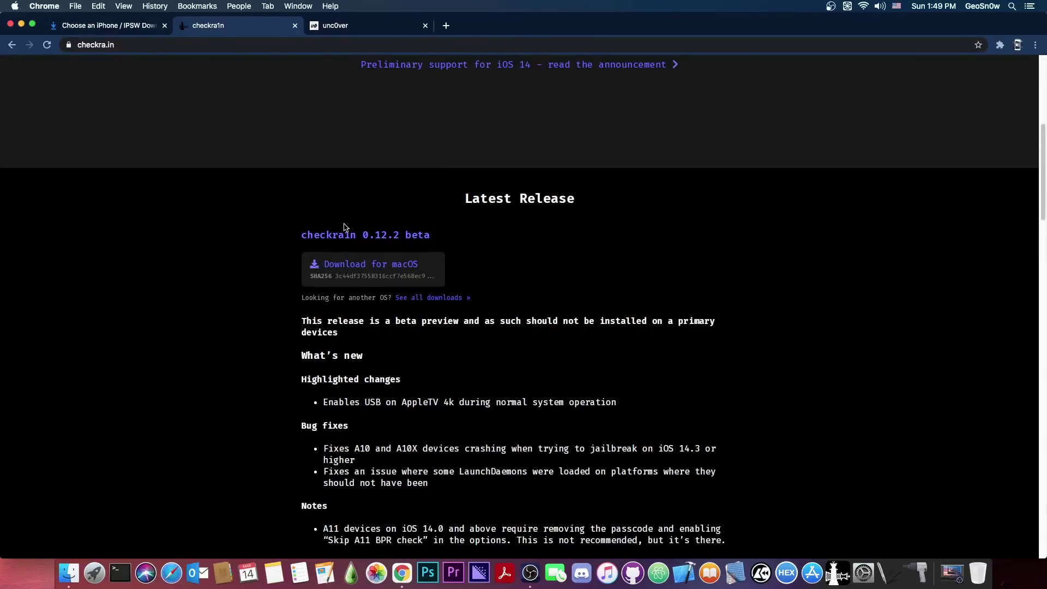
click(443, 298)
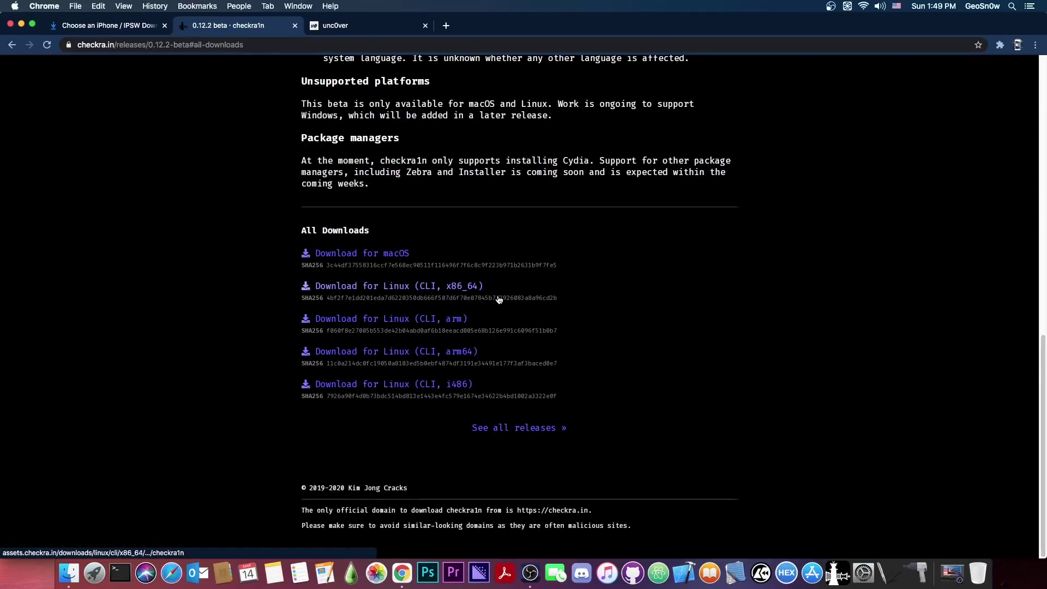
scroll(517, 290, up, 1)
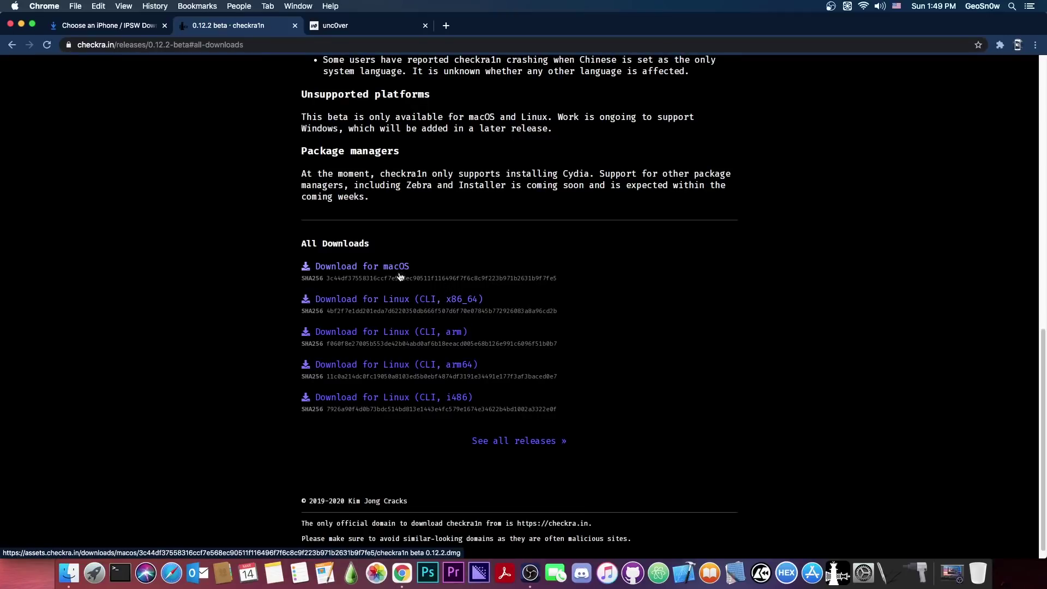
scroll(401, 278, up, 15)
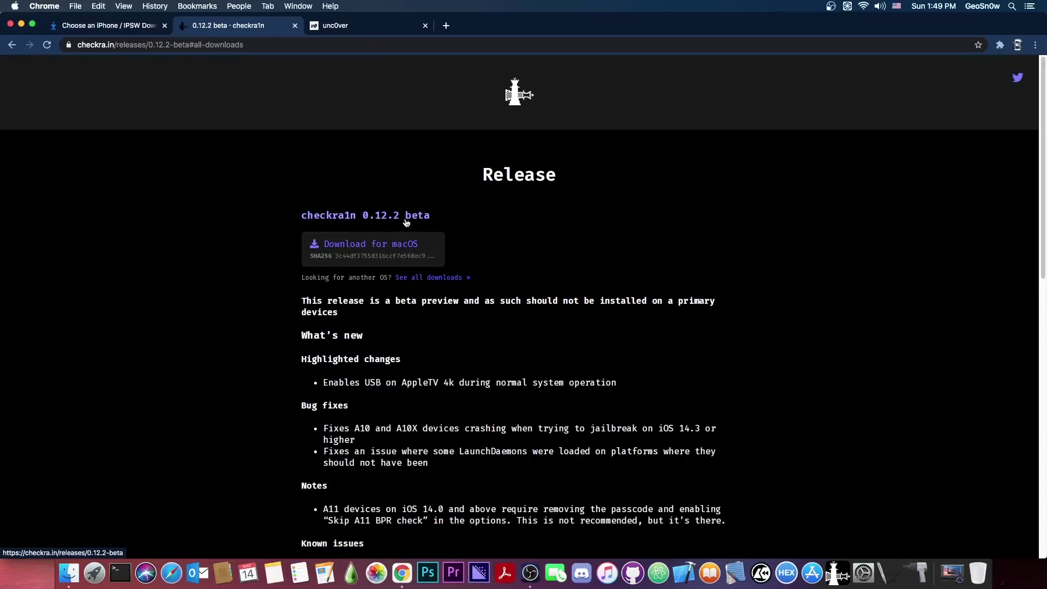
Minimize Chrome, launch checkra1n 0.12.2 and check it lists the iPad Mini 4 on iPadOS 14.3 in Normal mode
click(22, 25)
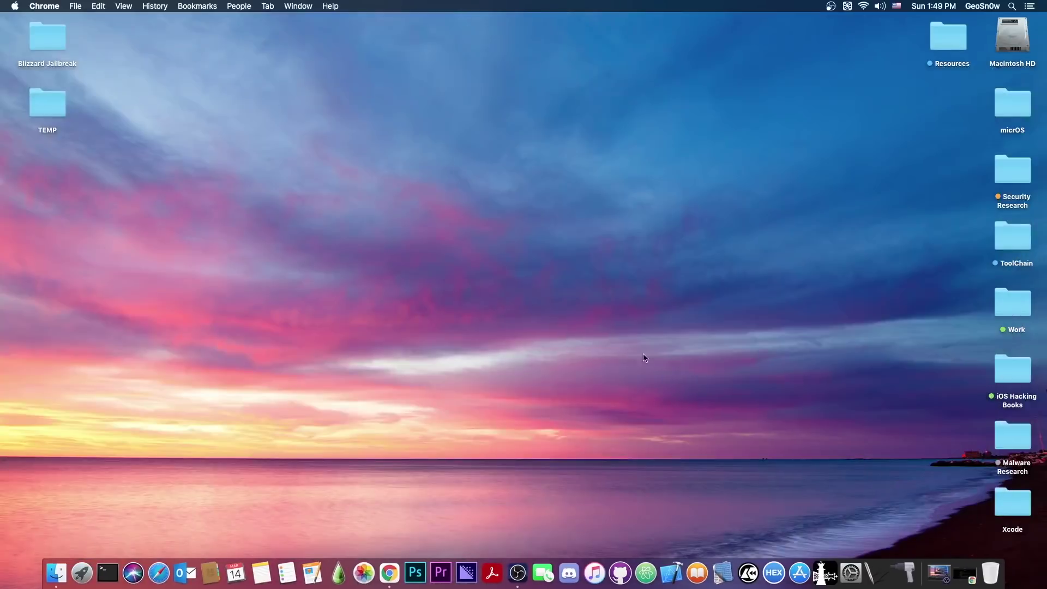
click(824, 572)
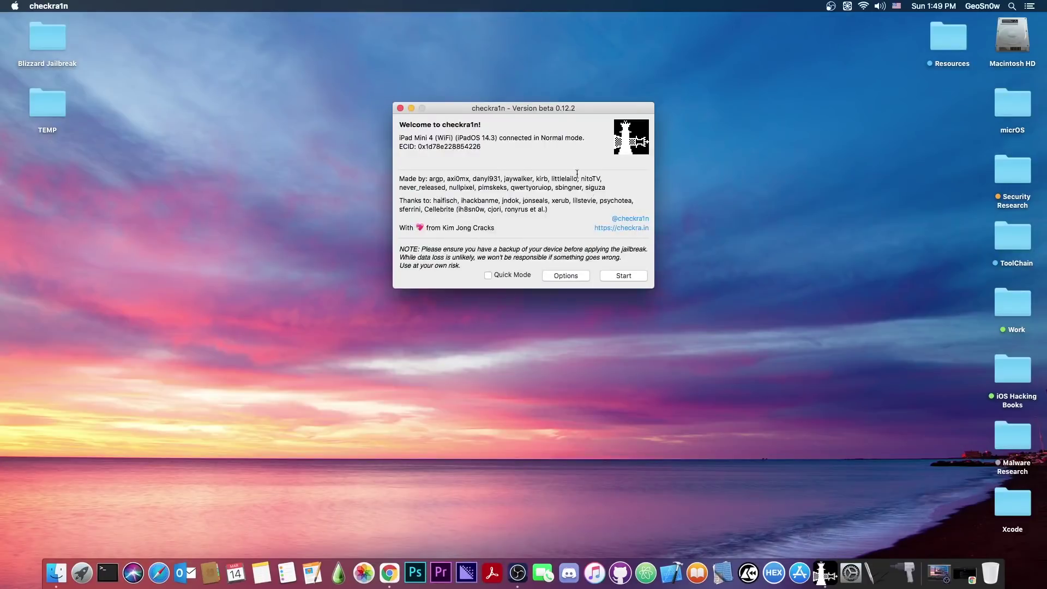
drag(526, 109, 533, 140)
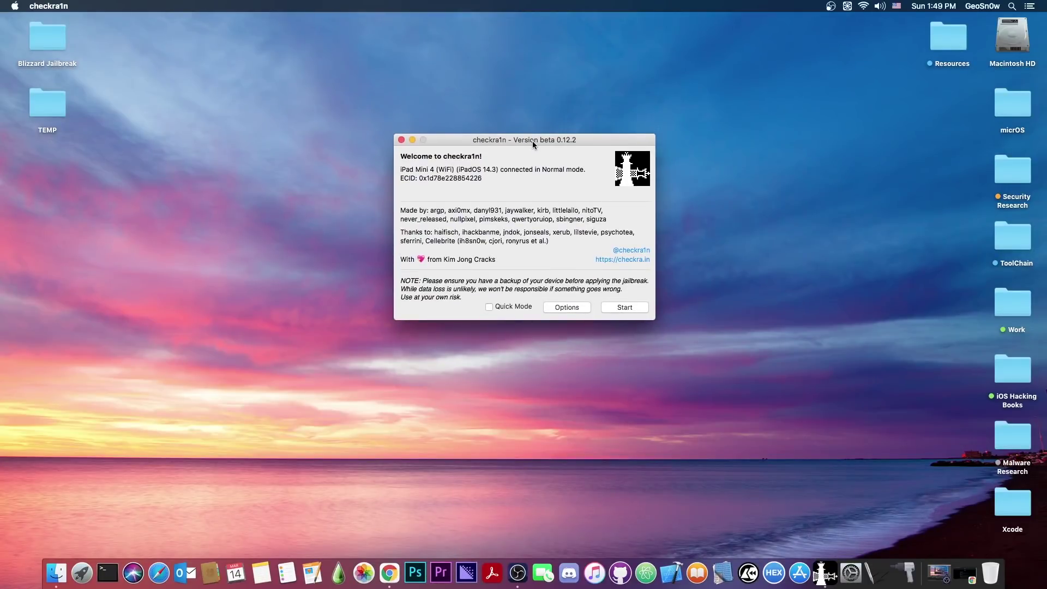
drag(502, 185, 388, 161)
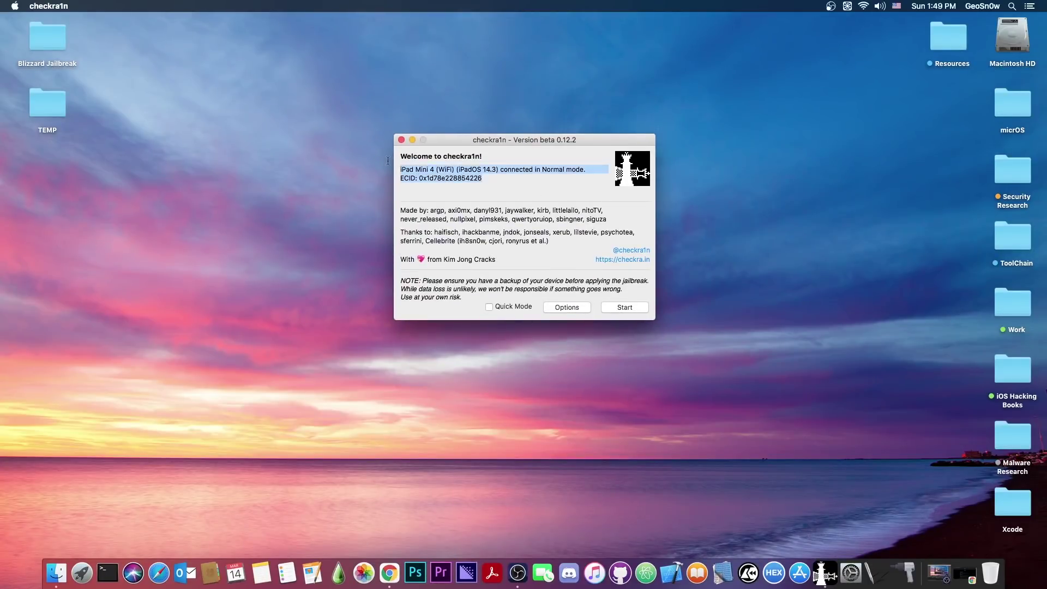
click(485, 169)
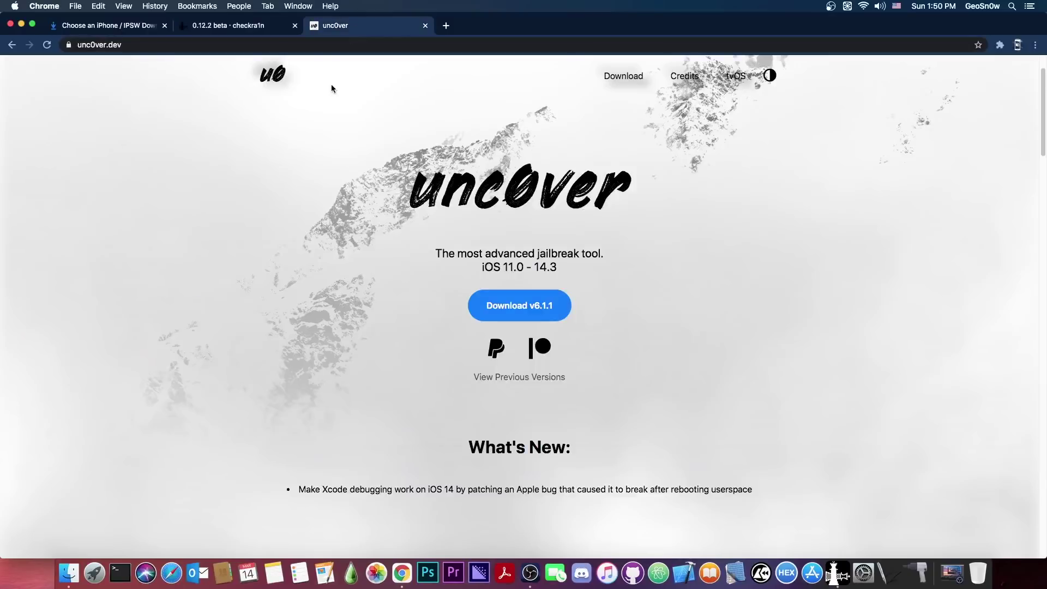
Minimize the unc0ver browser window to bring checkra1n back to the front
scroll(266, 113, up, 2)
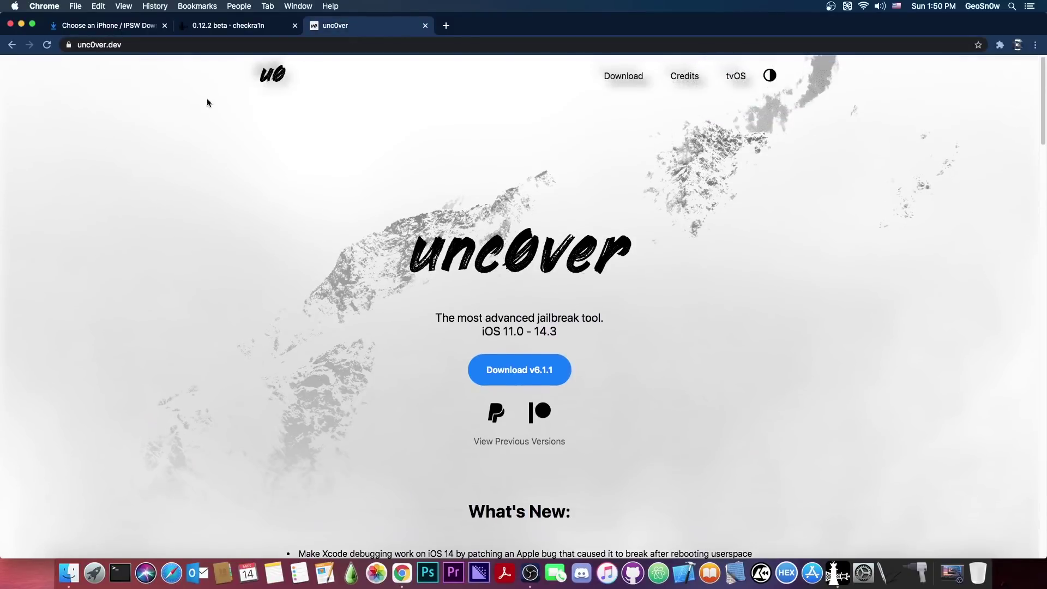
click(20, 24)
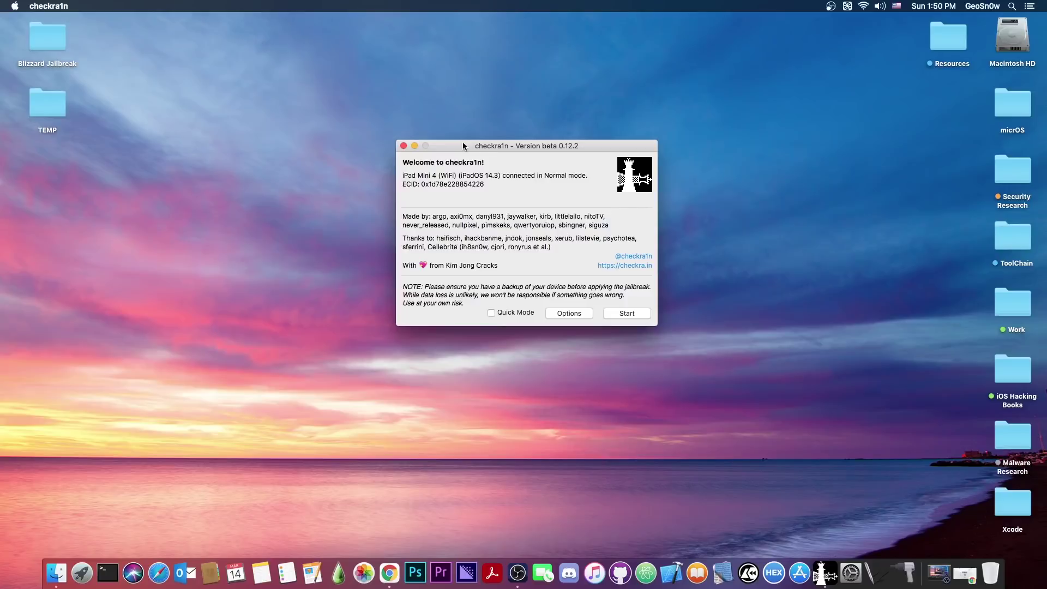
Move the checkra1n window lower on the screen
drag(463, 144, 460, 162)
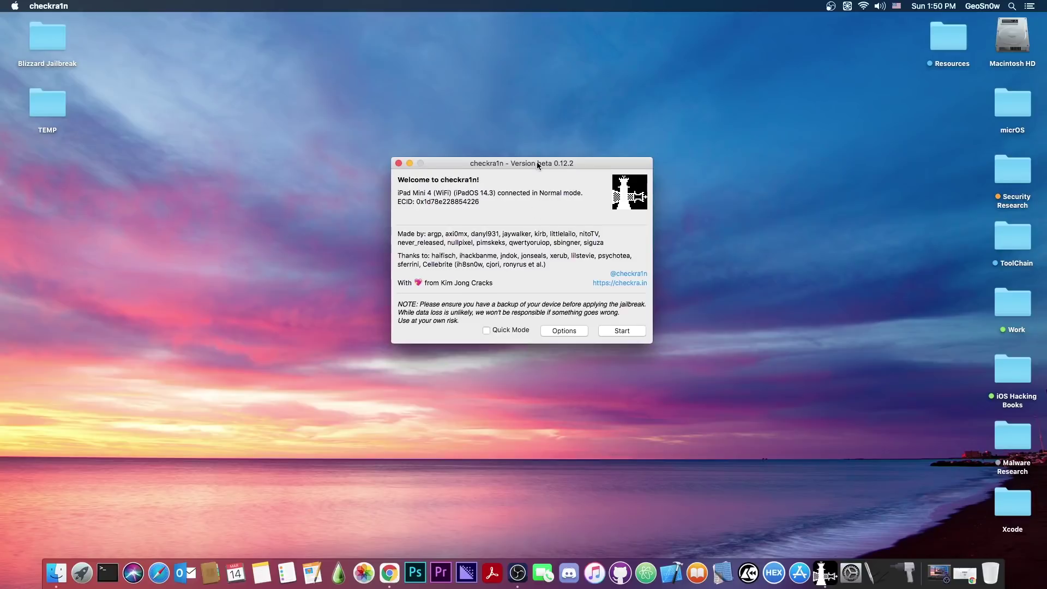
drag(536, 163, 536, 213)
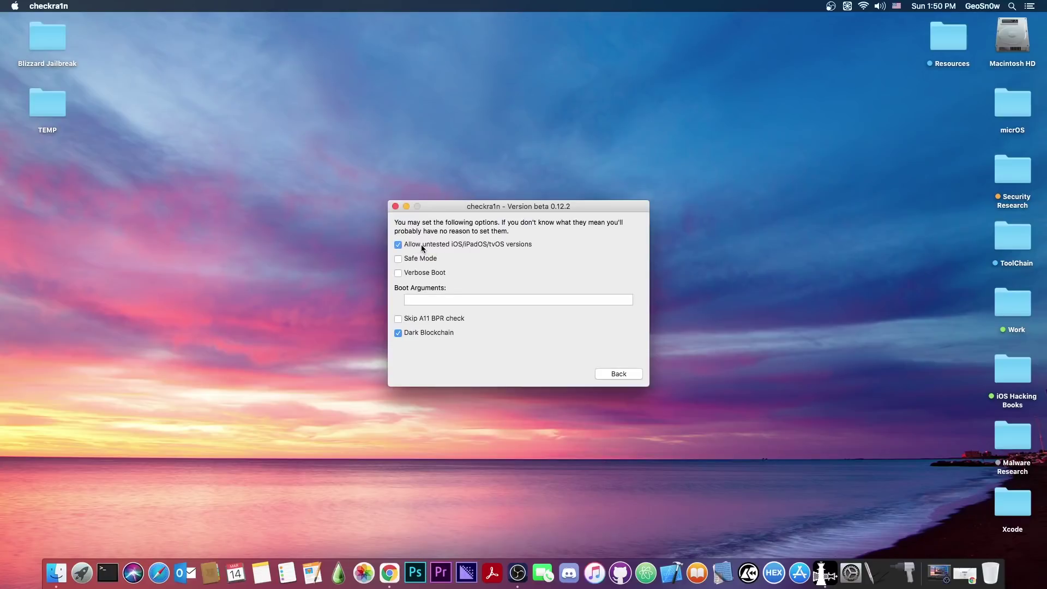
Return to checkra1n's Options page and enable Skip A11 BPR check
click(600, 374)
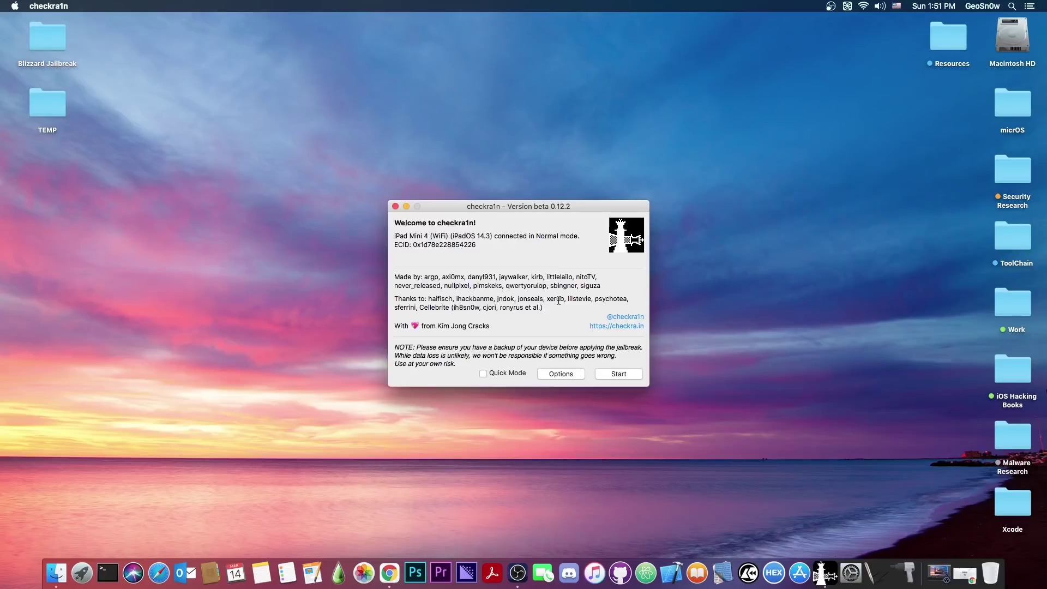
click(562, 373)
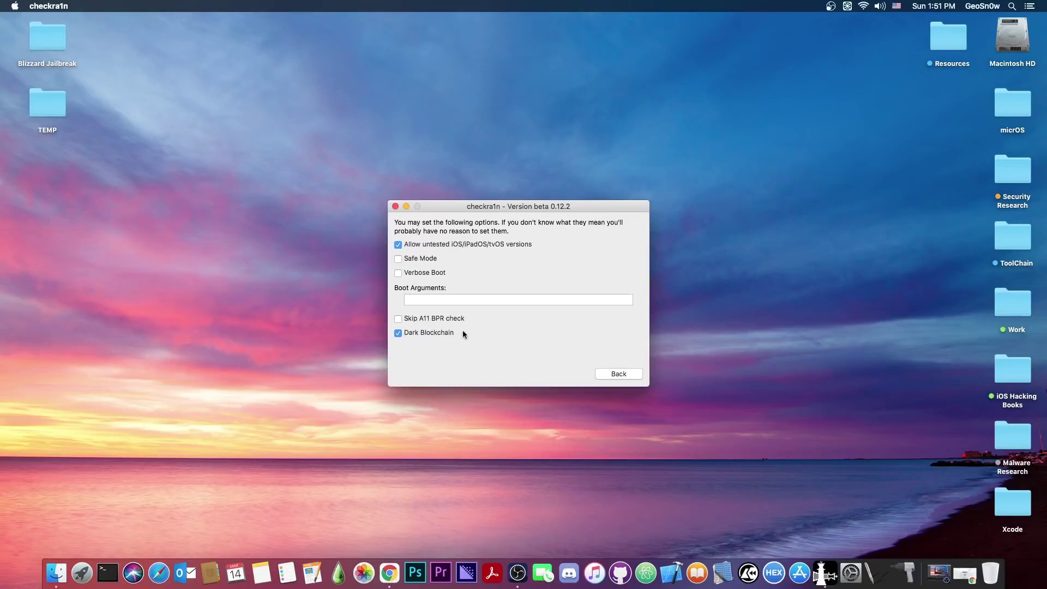
click(398, 319)
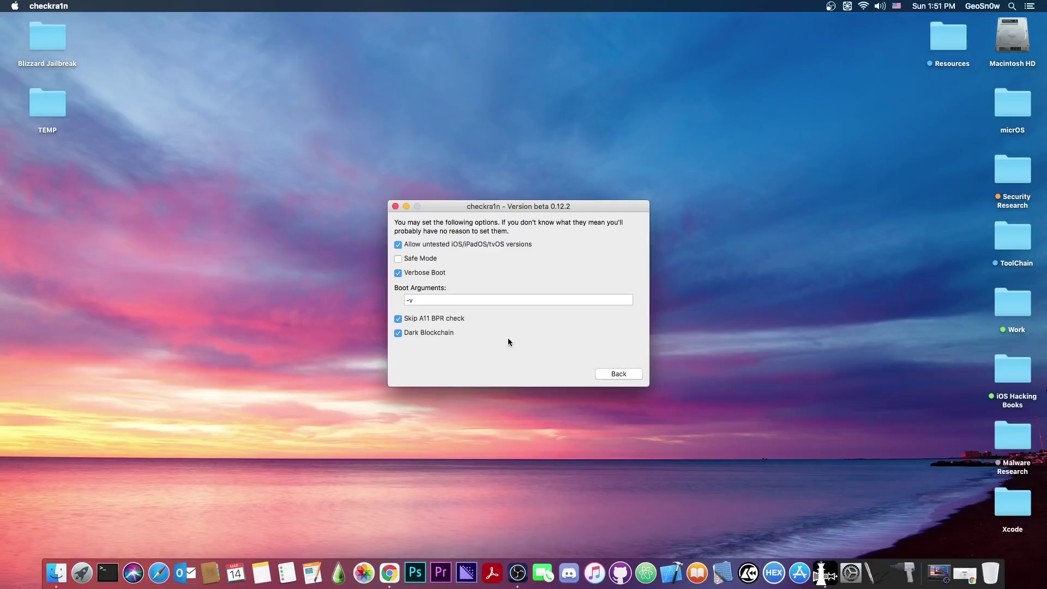
Confirm the -v boot argument for verbose boot and return to the welcome screen
click(418, 298)
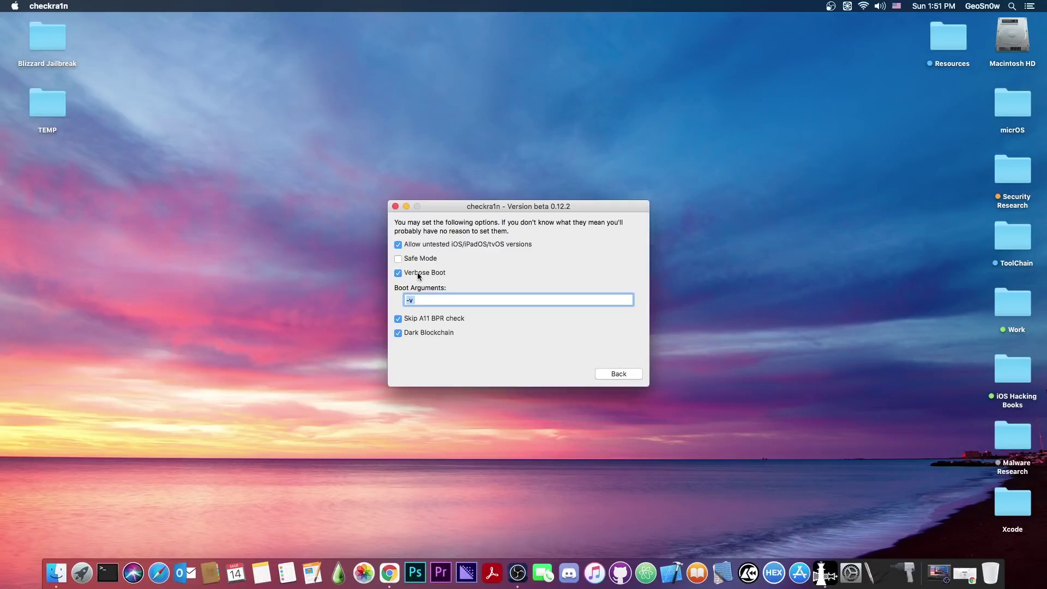
click(618, 374)
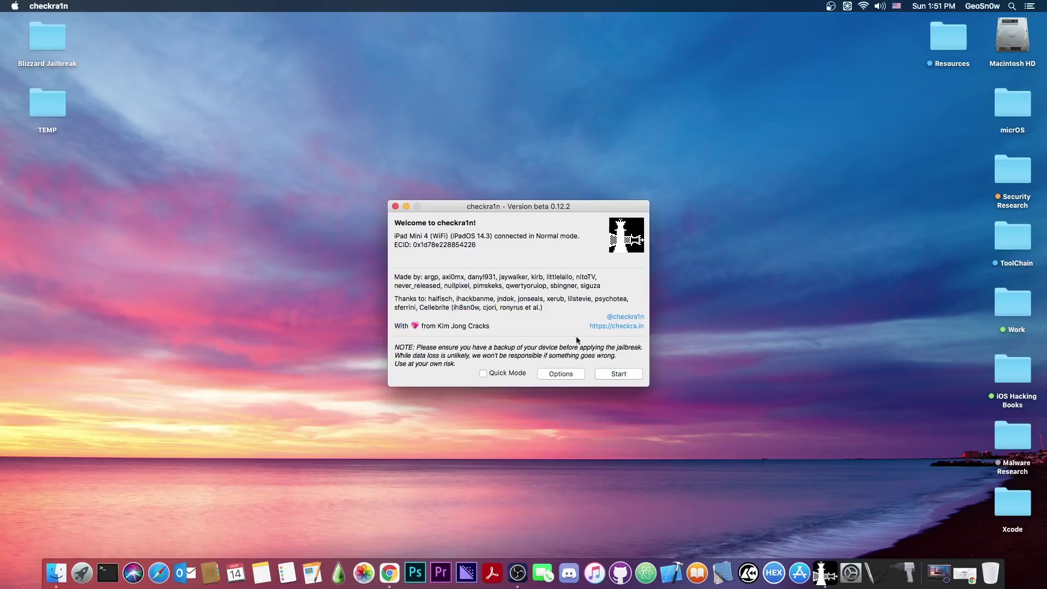
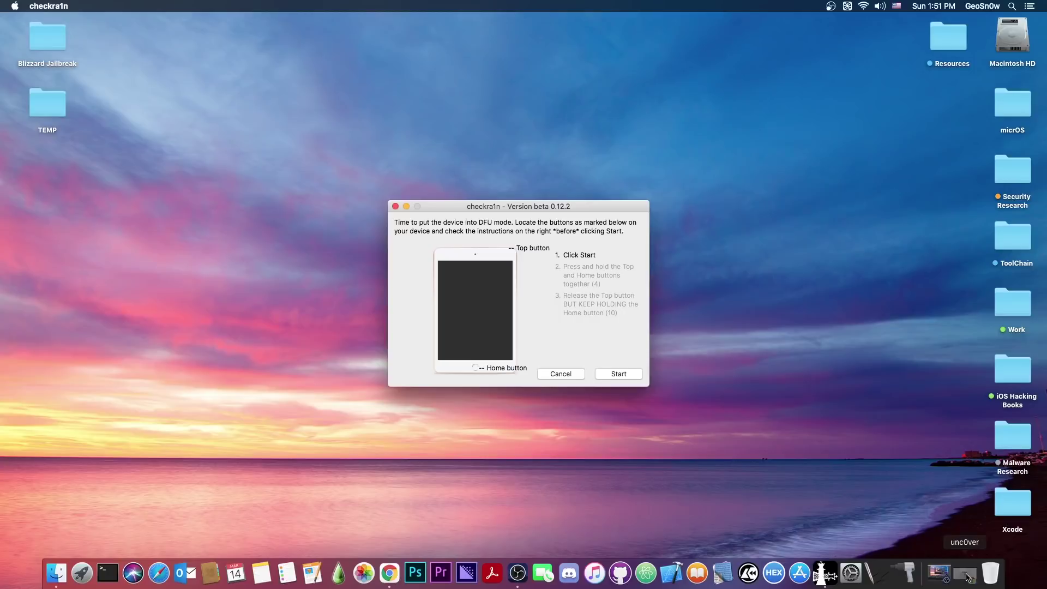
Restore Chrome and review the IPSW list of iPhones, scrolling back to the top
click(939, 574)
click(111, 27)
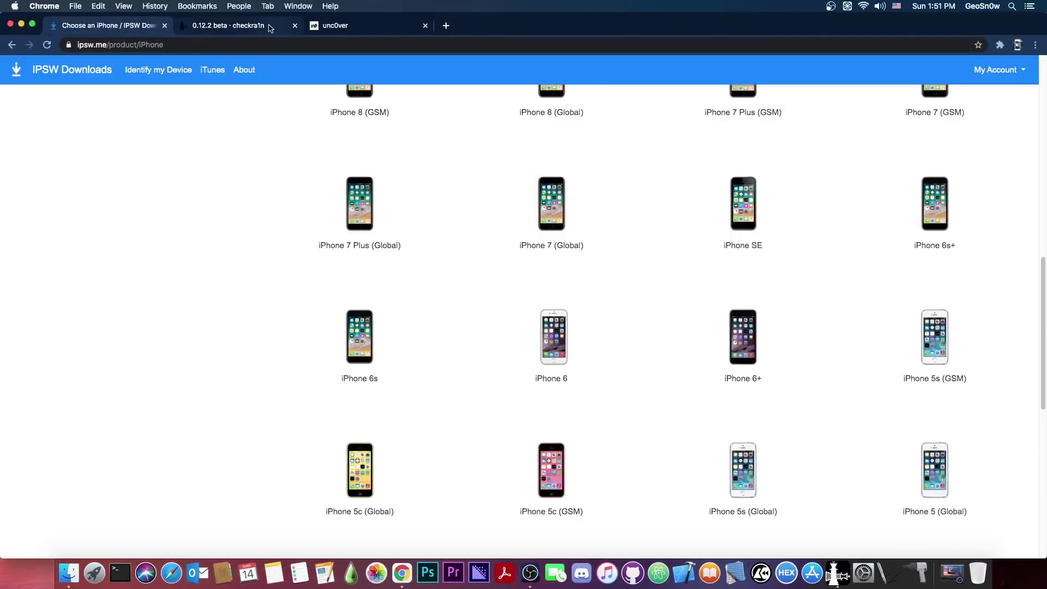
scroll(351, 58, up, 3)
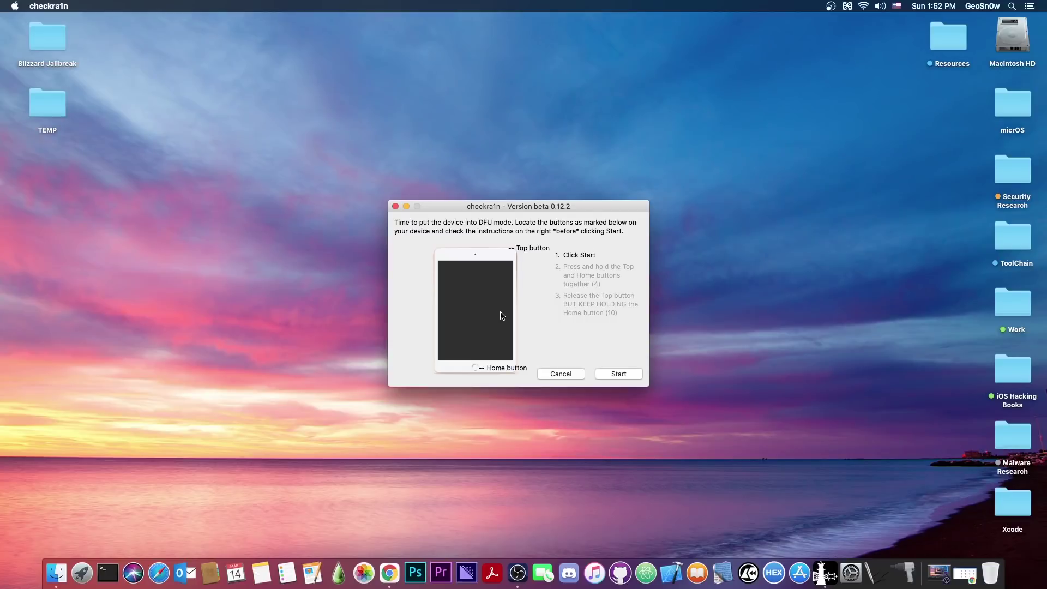
Start checkra1n's guided DFU-mode entry so the jailbreak proceeds to its Booting stage
click(628, 374)
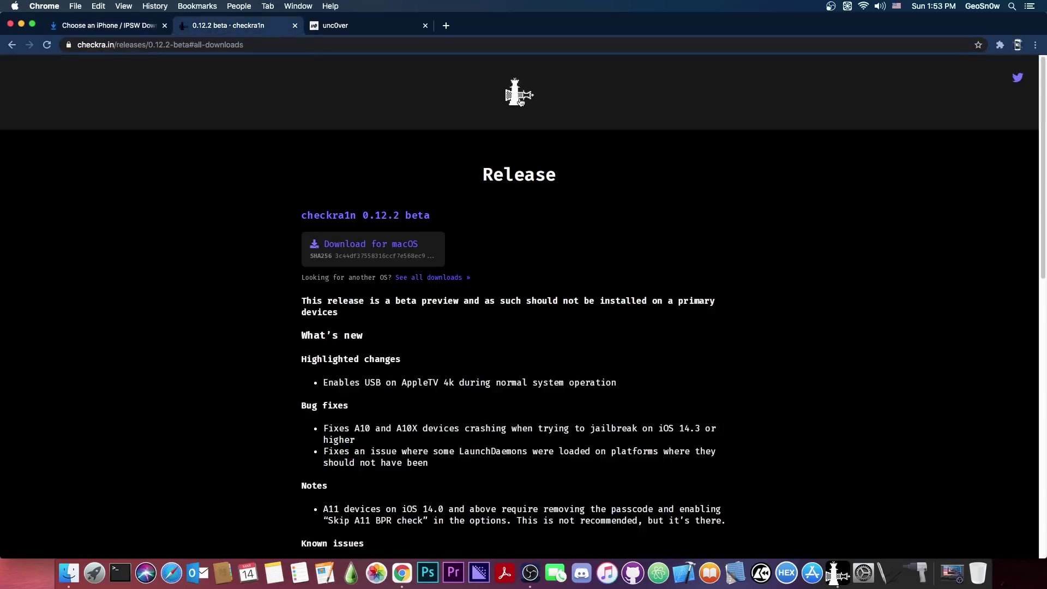
Go to the checkra.in home page from the logo and scroll through the release notes
click(519, 99)
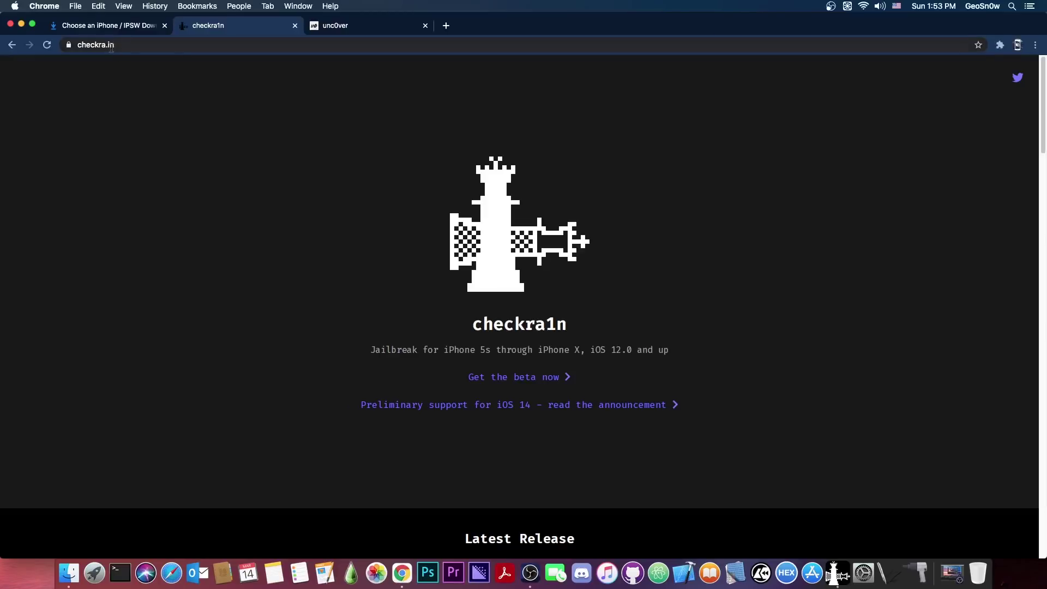
scroll(376, 187, down, 5)
scroll(401, 187, down, 5)
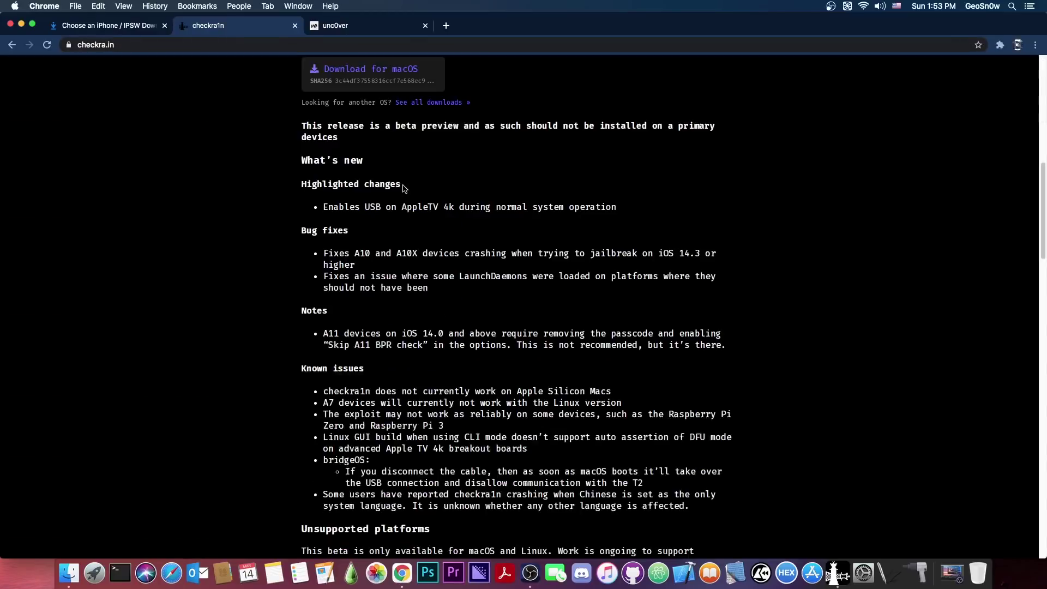
scroll(402, 187, up, 10)
Minimize Chrome, acknowledge the All Done jailbreak with Done, and close the checkra1n Welcome window
click(22, 25)
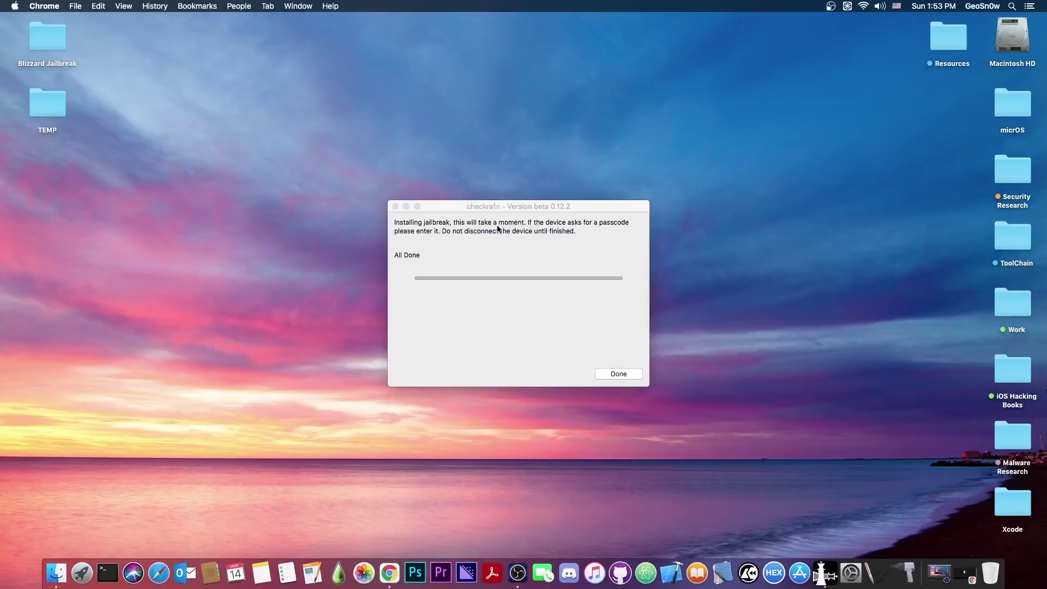
click(629, 373)
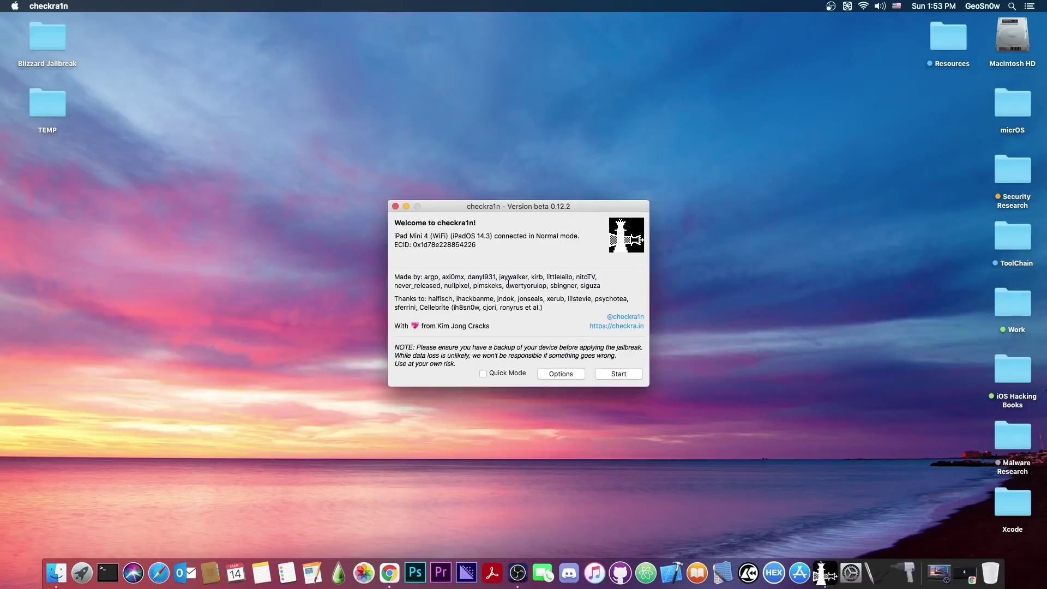
click(395, 207)
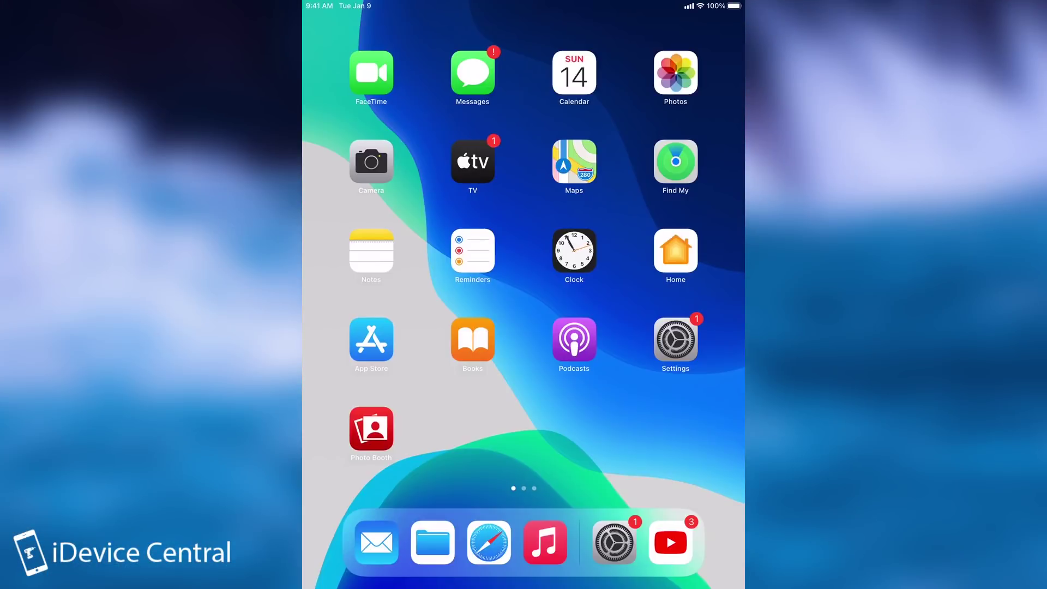
On the iPad's second home page, install Cydia through checkra1n Loader
scroll(523, 251, right, 5)
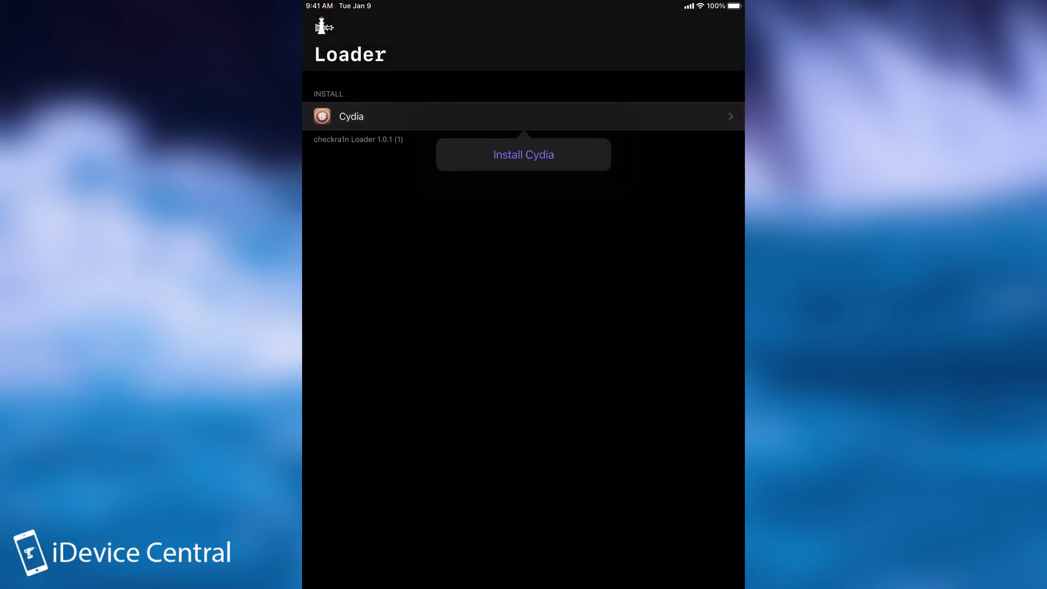
click(523, 154)
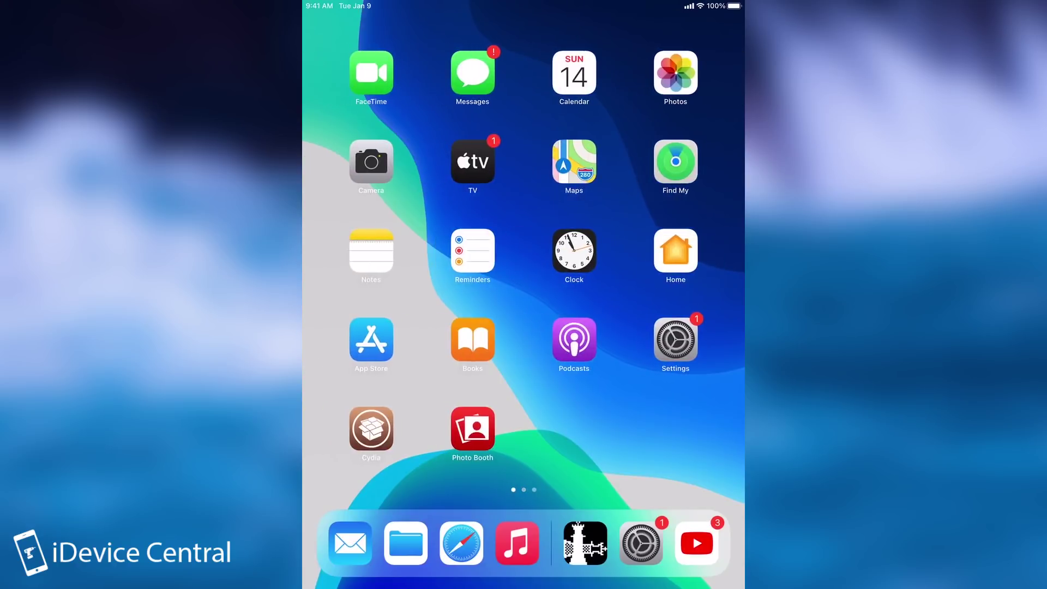
Launch Cydia, confirm the essential Debian Packager and APT upgrades, then go back Home
click(371, 428)
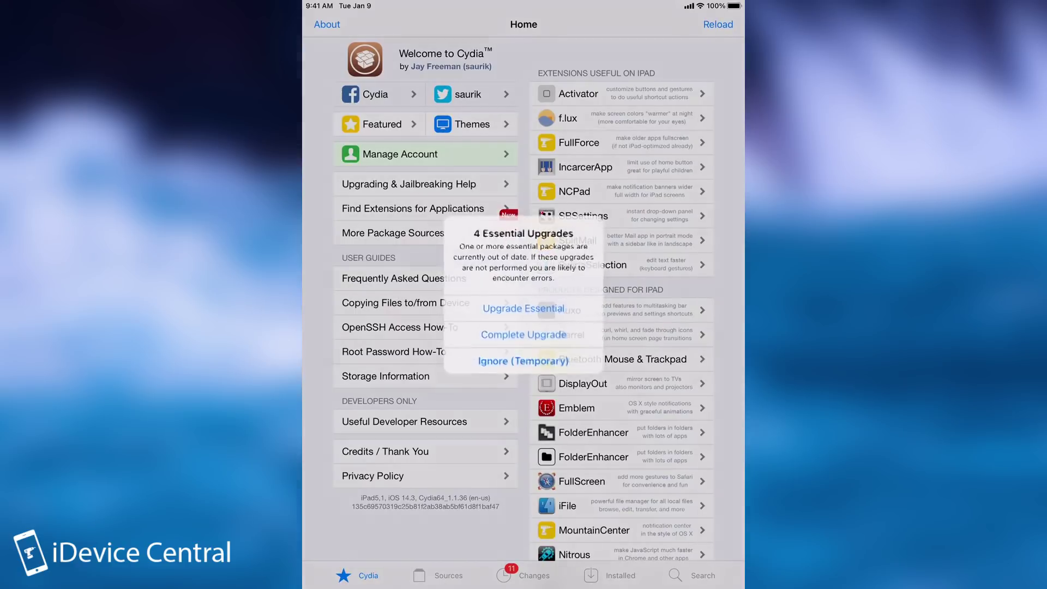
click(649, 129)
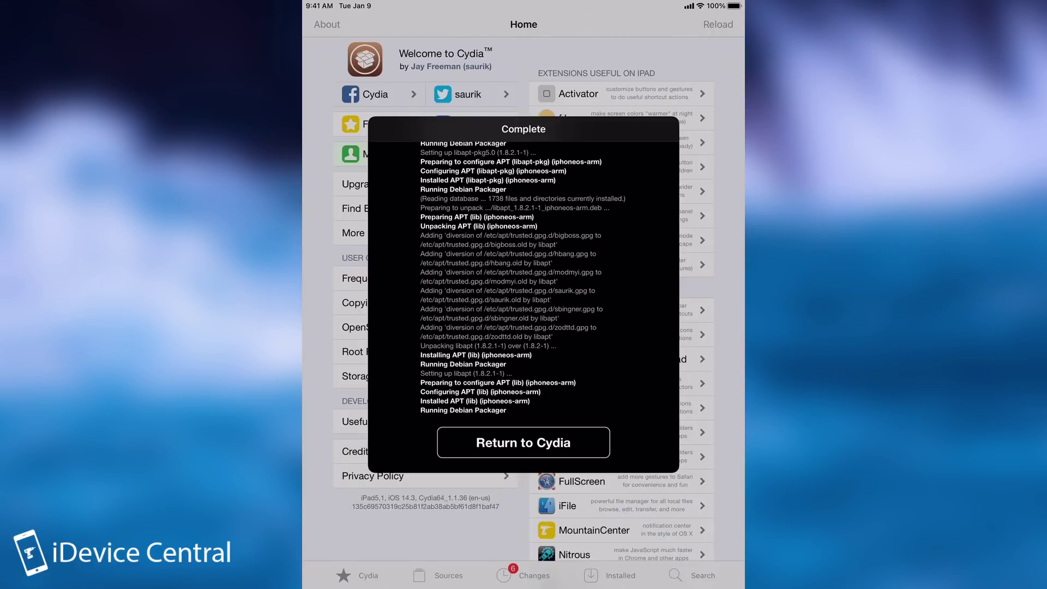
key(super+h)
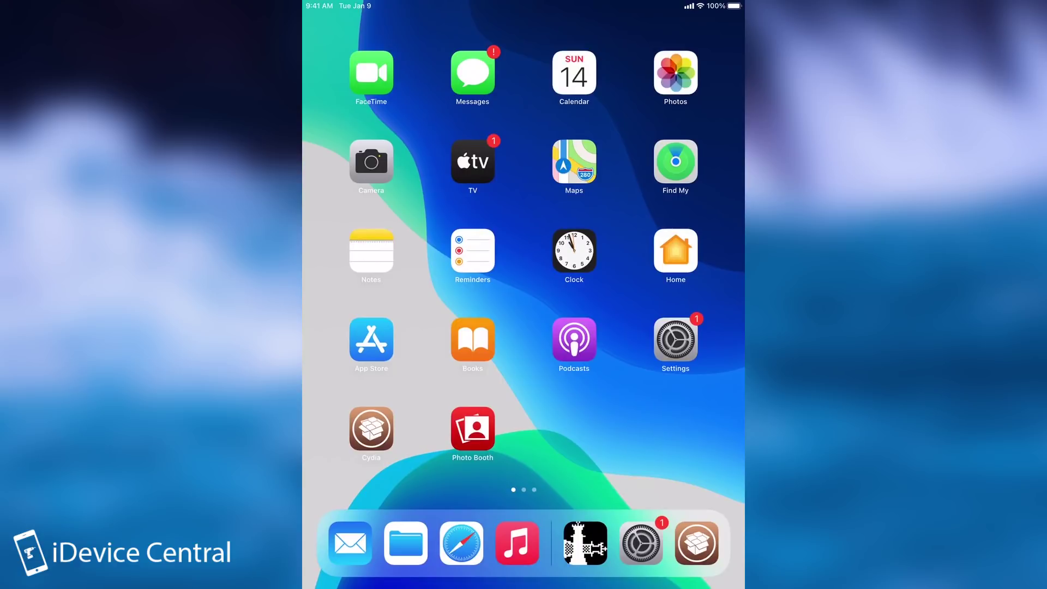
scroll(523, 245, right, 5)
click(676, 250)
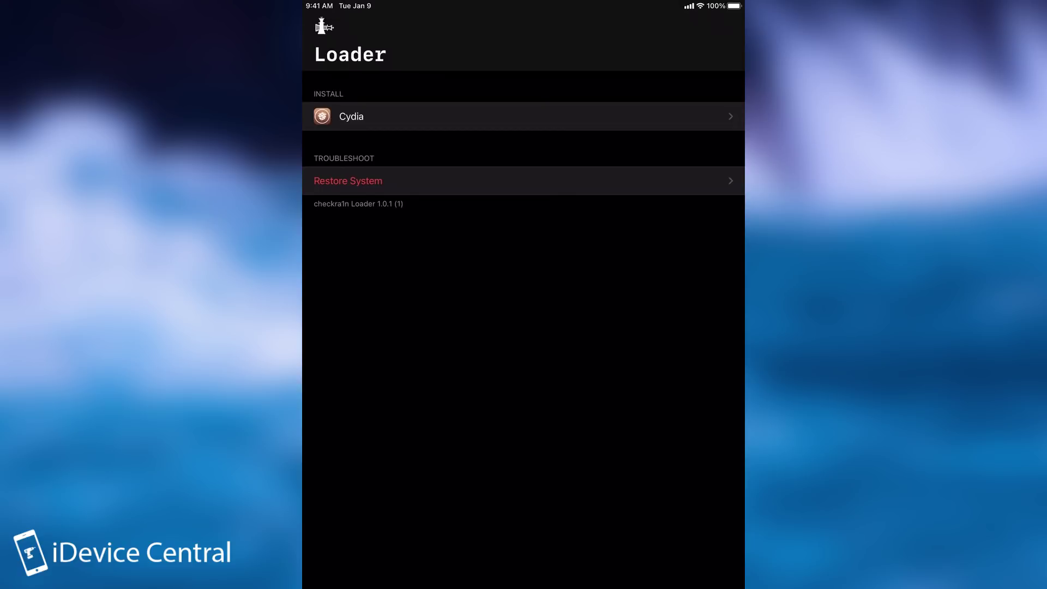
click(348, 180)
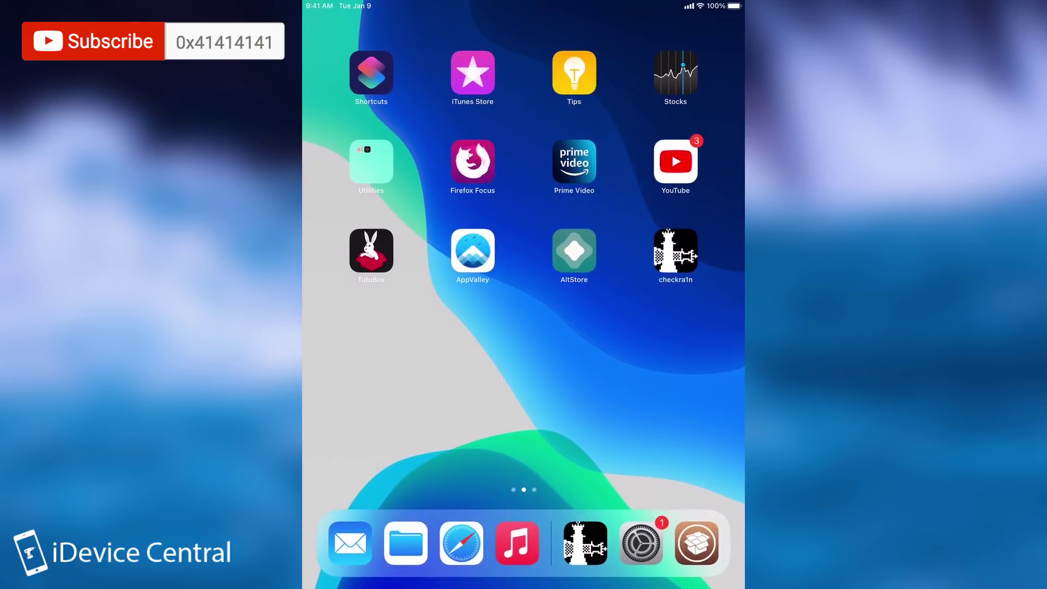
drag(415, 327, 654, 328)
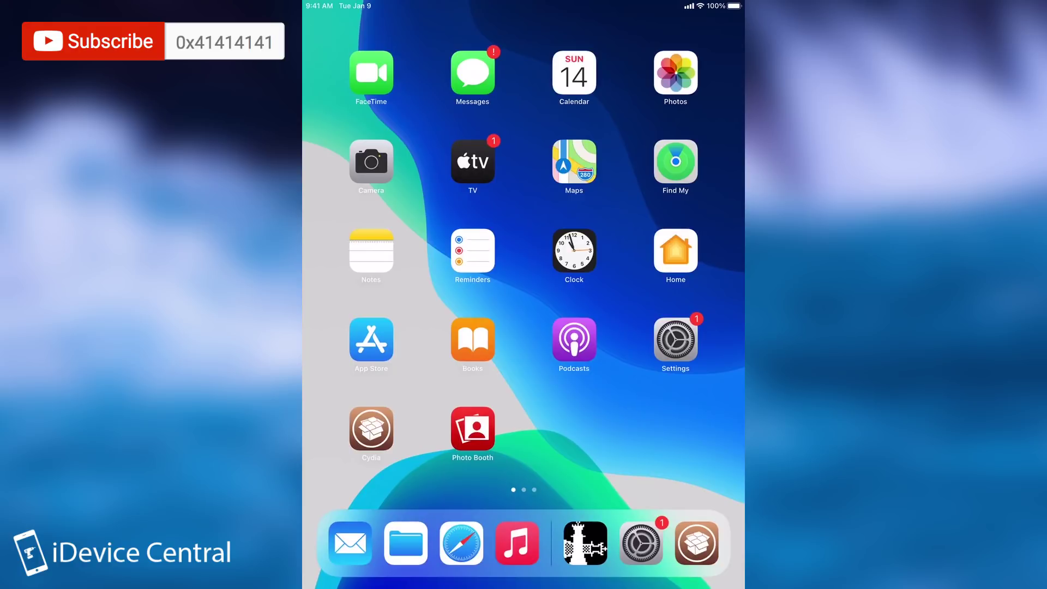